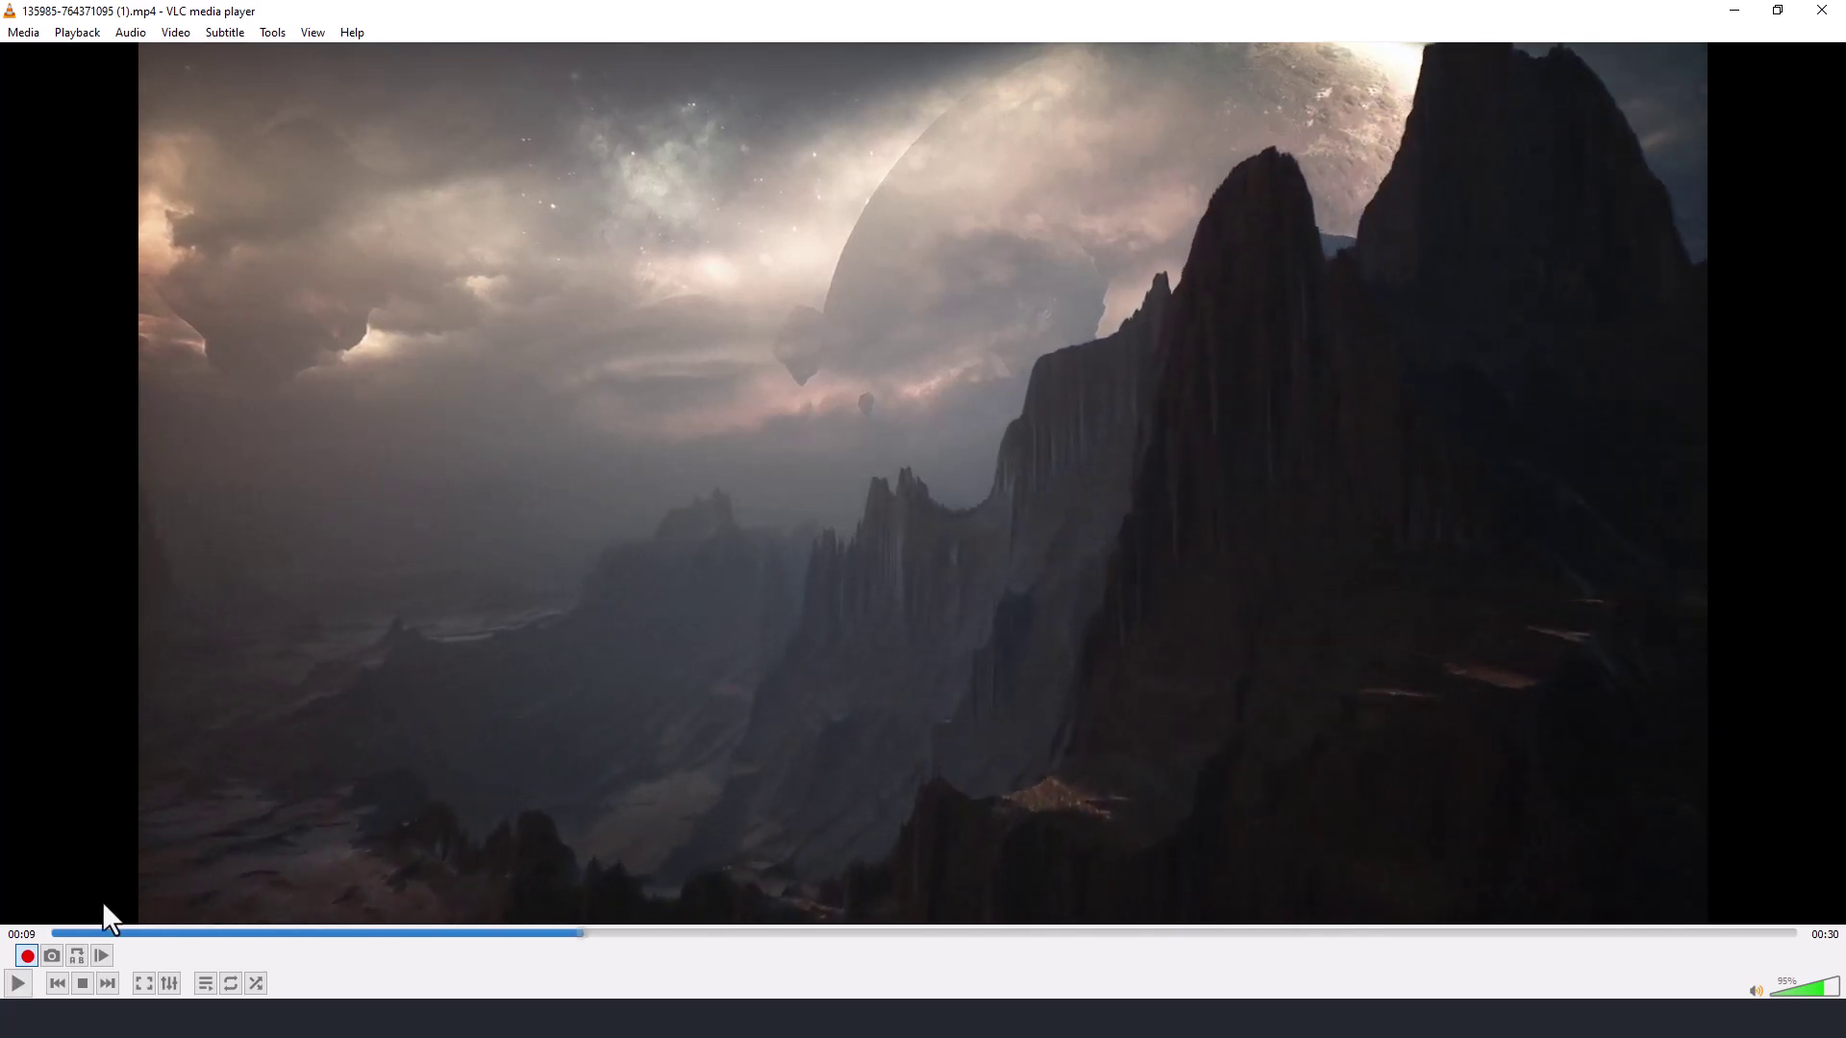
- Advance the paused landscape video six frames using Frame by frame
{"action": "left_click", "coordinate": [100, 955]}
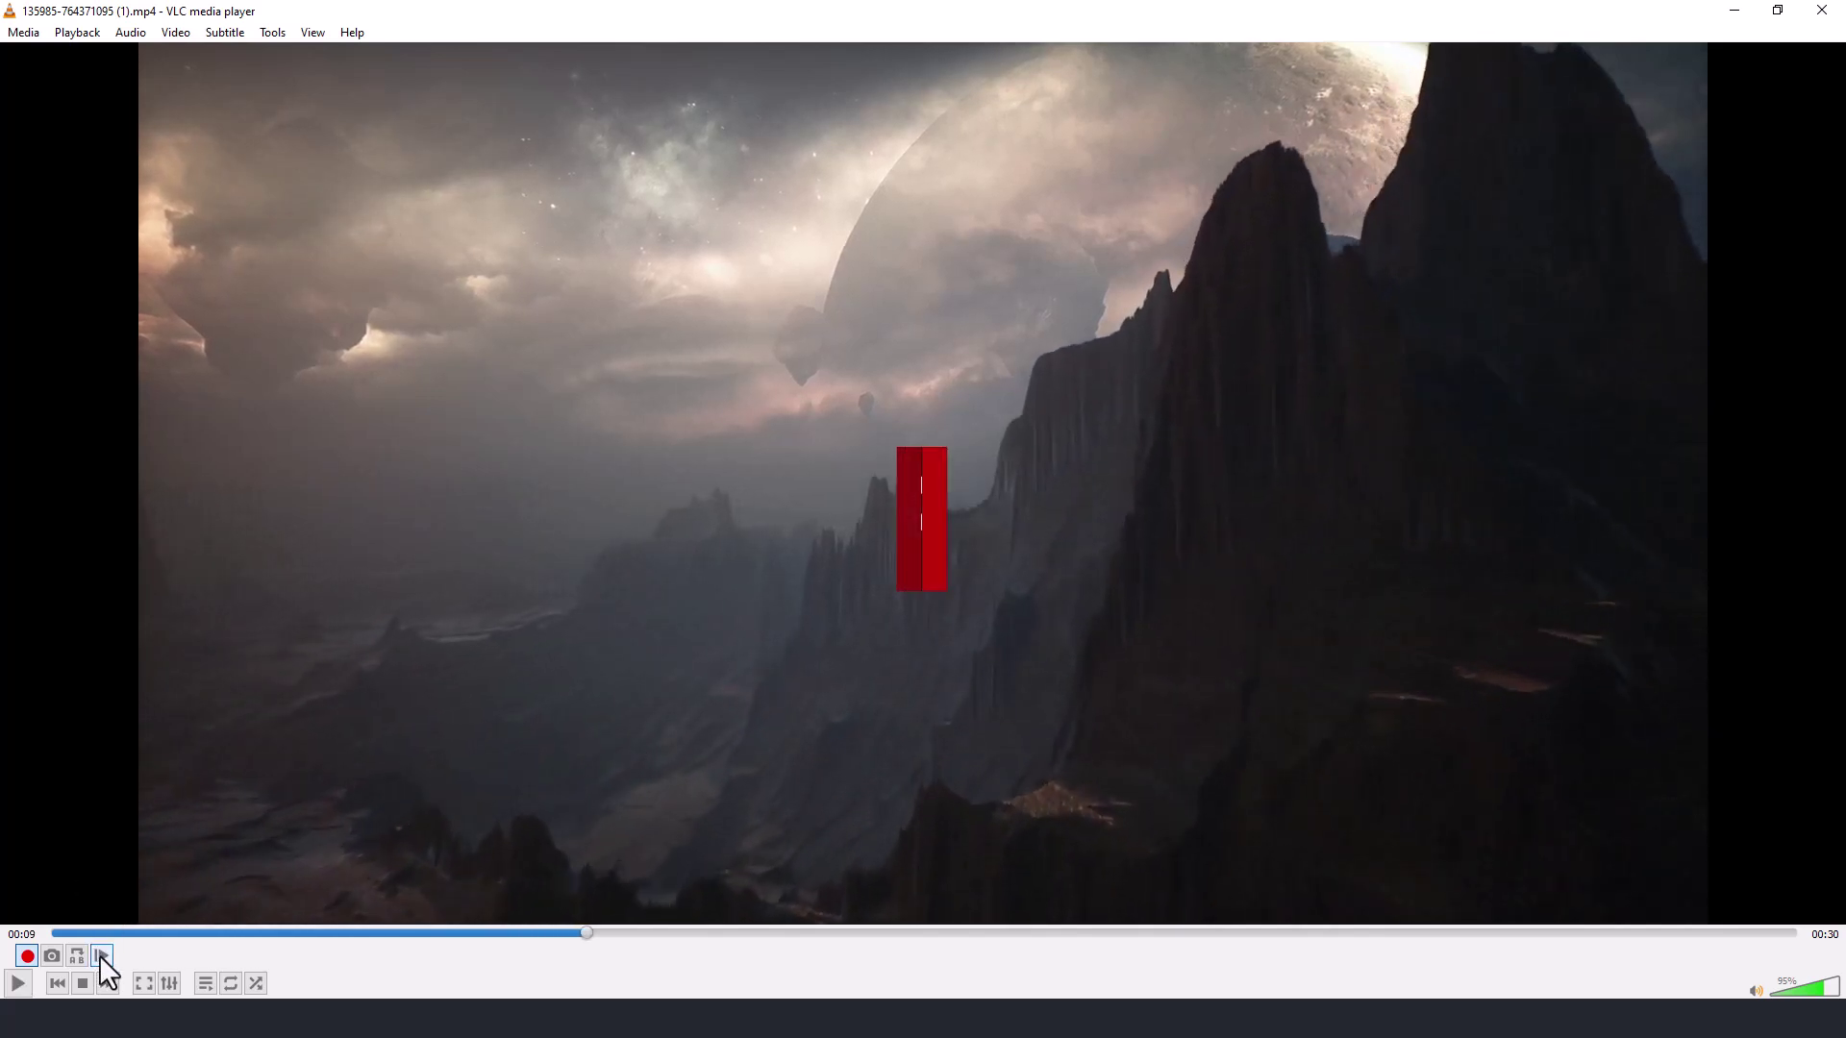
{"action": "left_click", "coordinate": [103, 956]}
{"action": "left_click", "coordinate": [103, 954]}
{"action": "left_click", "coordinate": [103, 955]}
{"action": "left_click", "coordinate": [103, 955]}
{"action": "left_click", "coordinate": [103, 954]}
{"action": "left_click", "coordinate": [102, 955]}
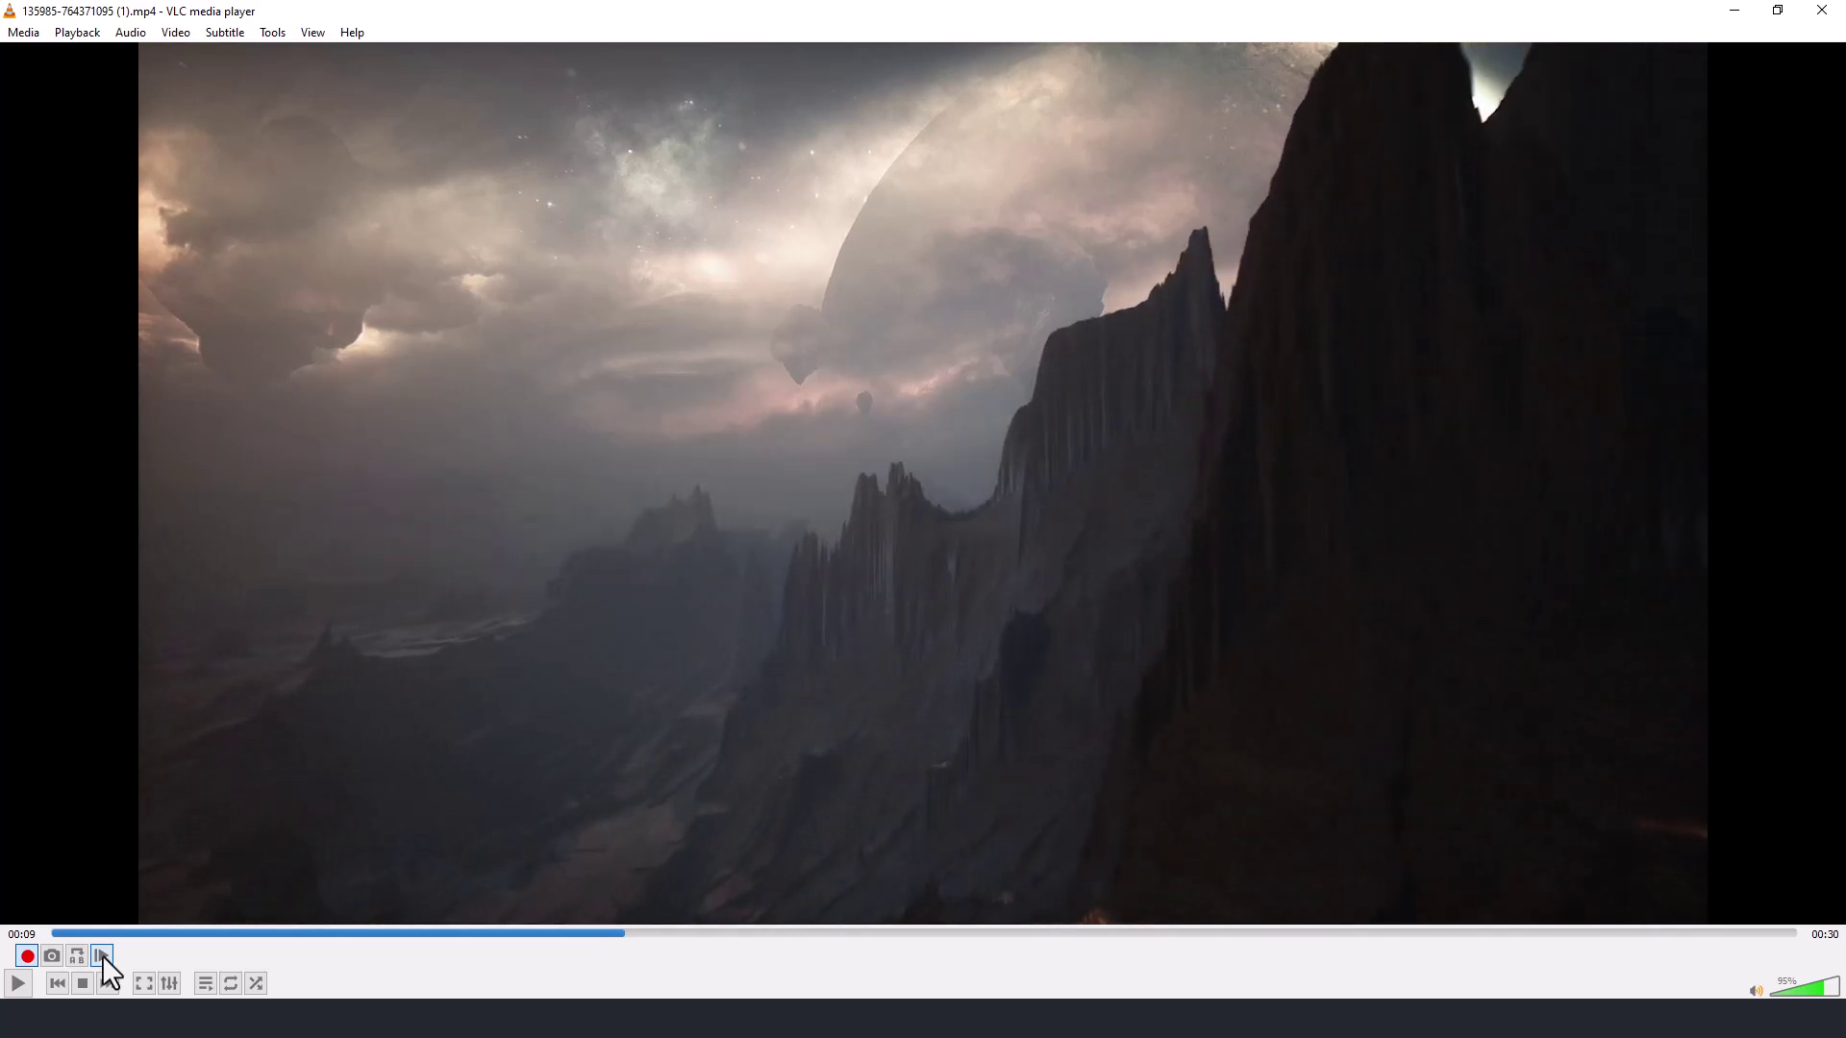
{"action": "left_click", "coordinate": [103, 955]}
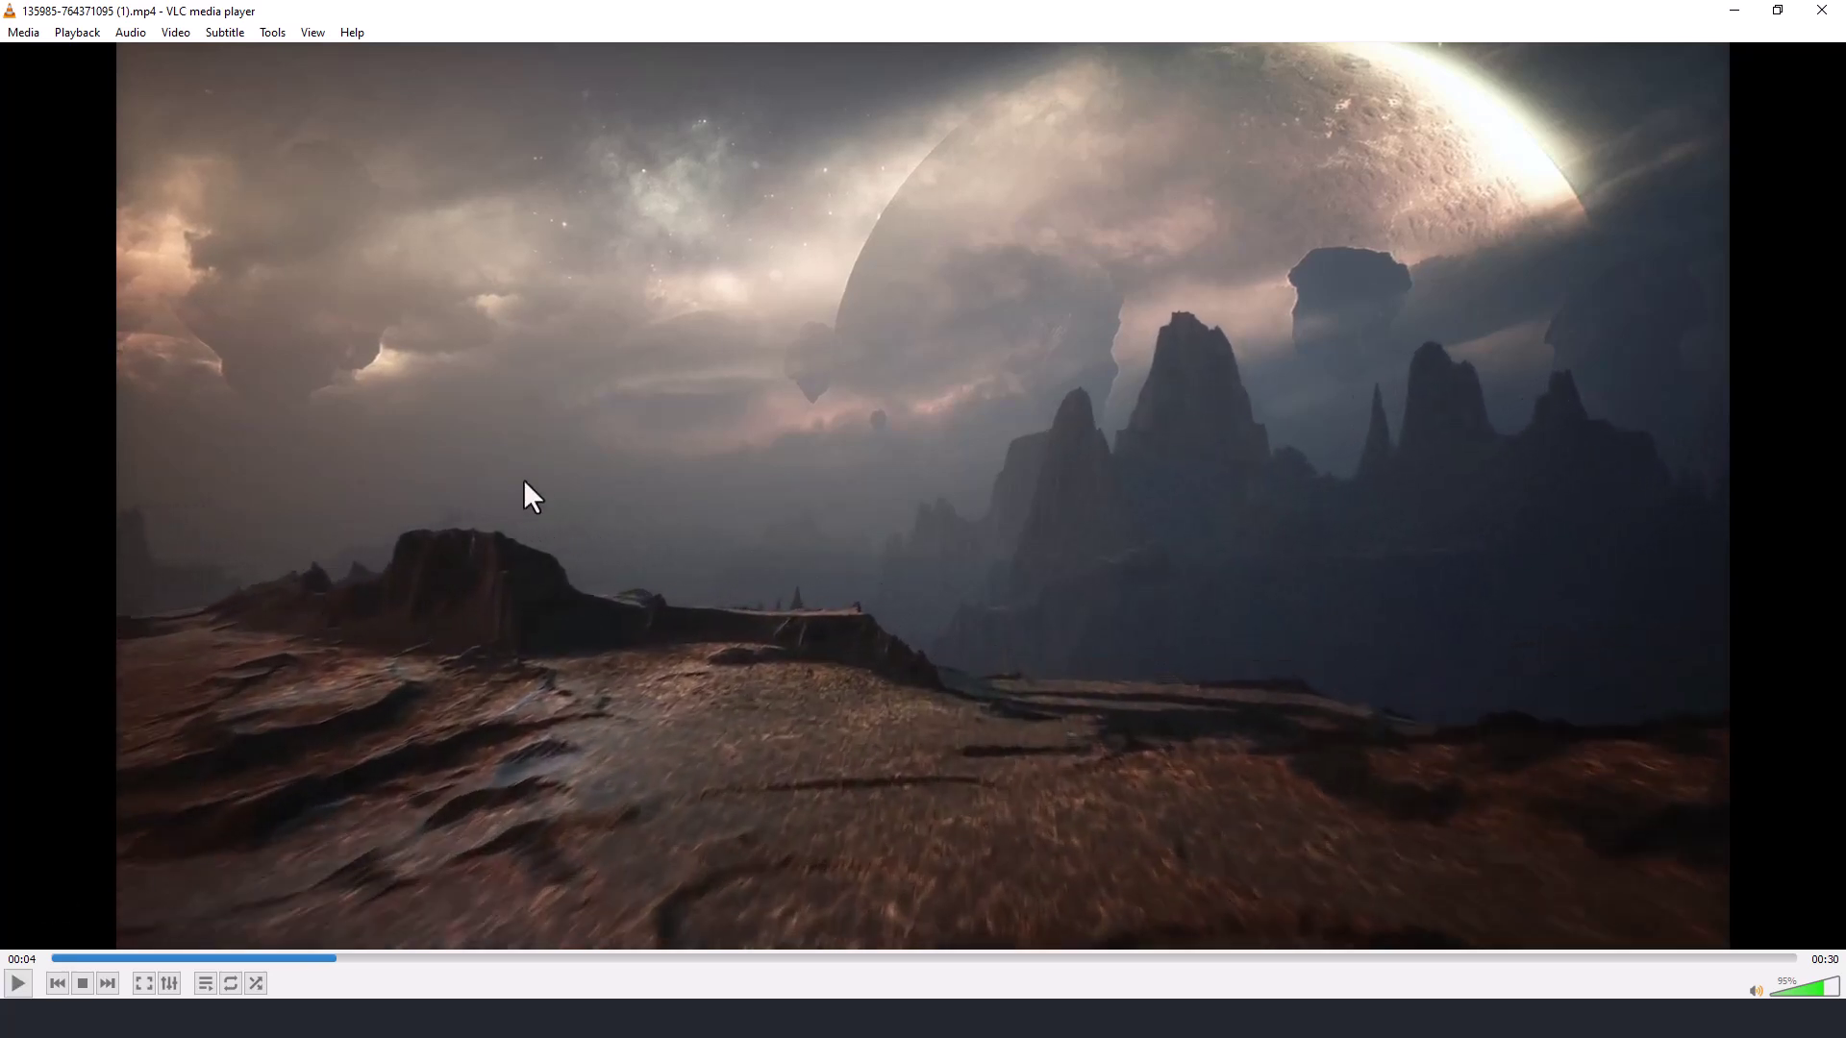
- Enable Advanced Controls from the View menu to show the record and frame-step toolbar
{"action": "left_click", "coordinate": [312, 33]}
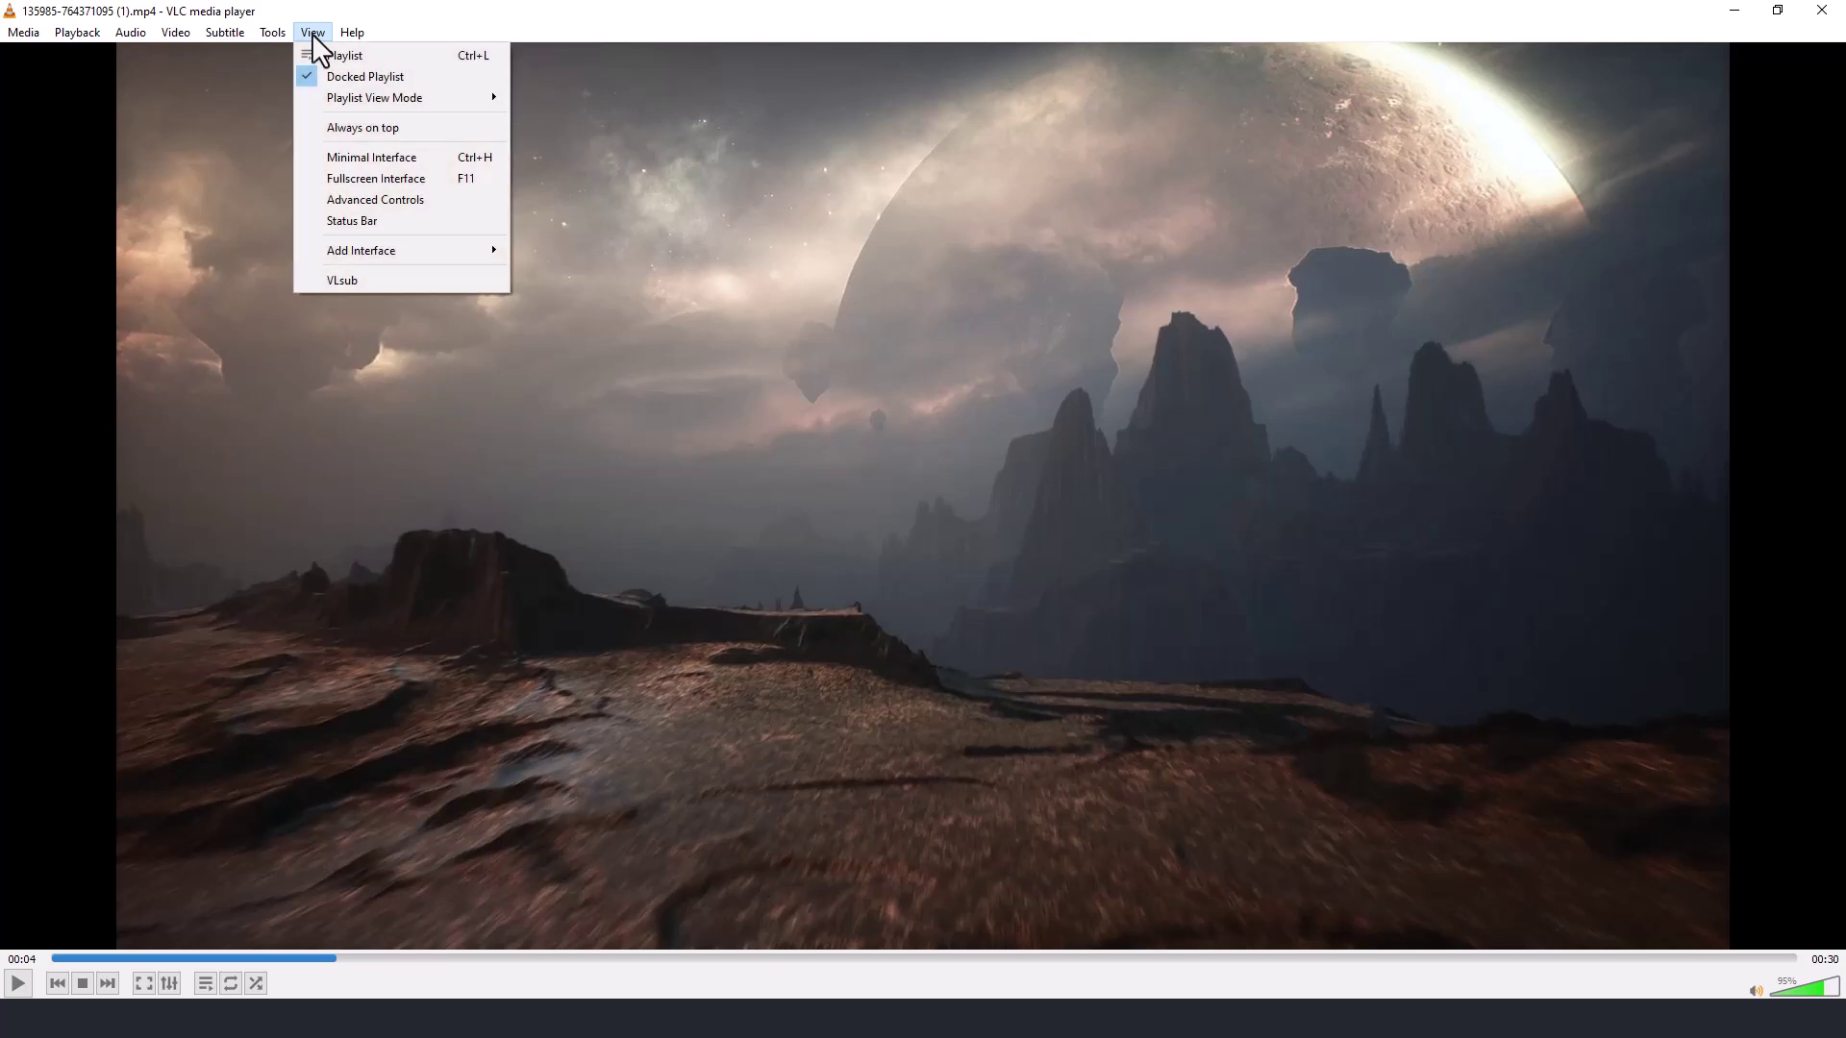
{"action": "left_click", "coordinate": [391, 200]}
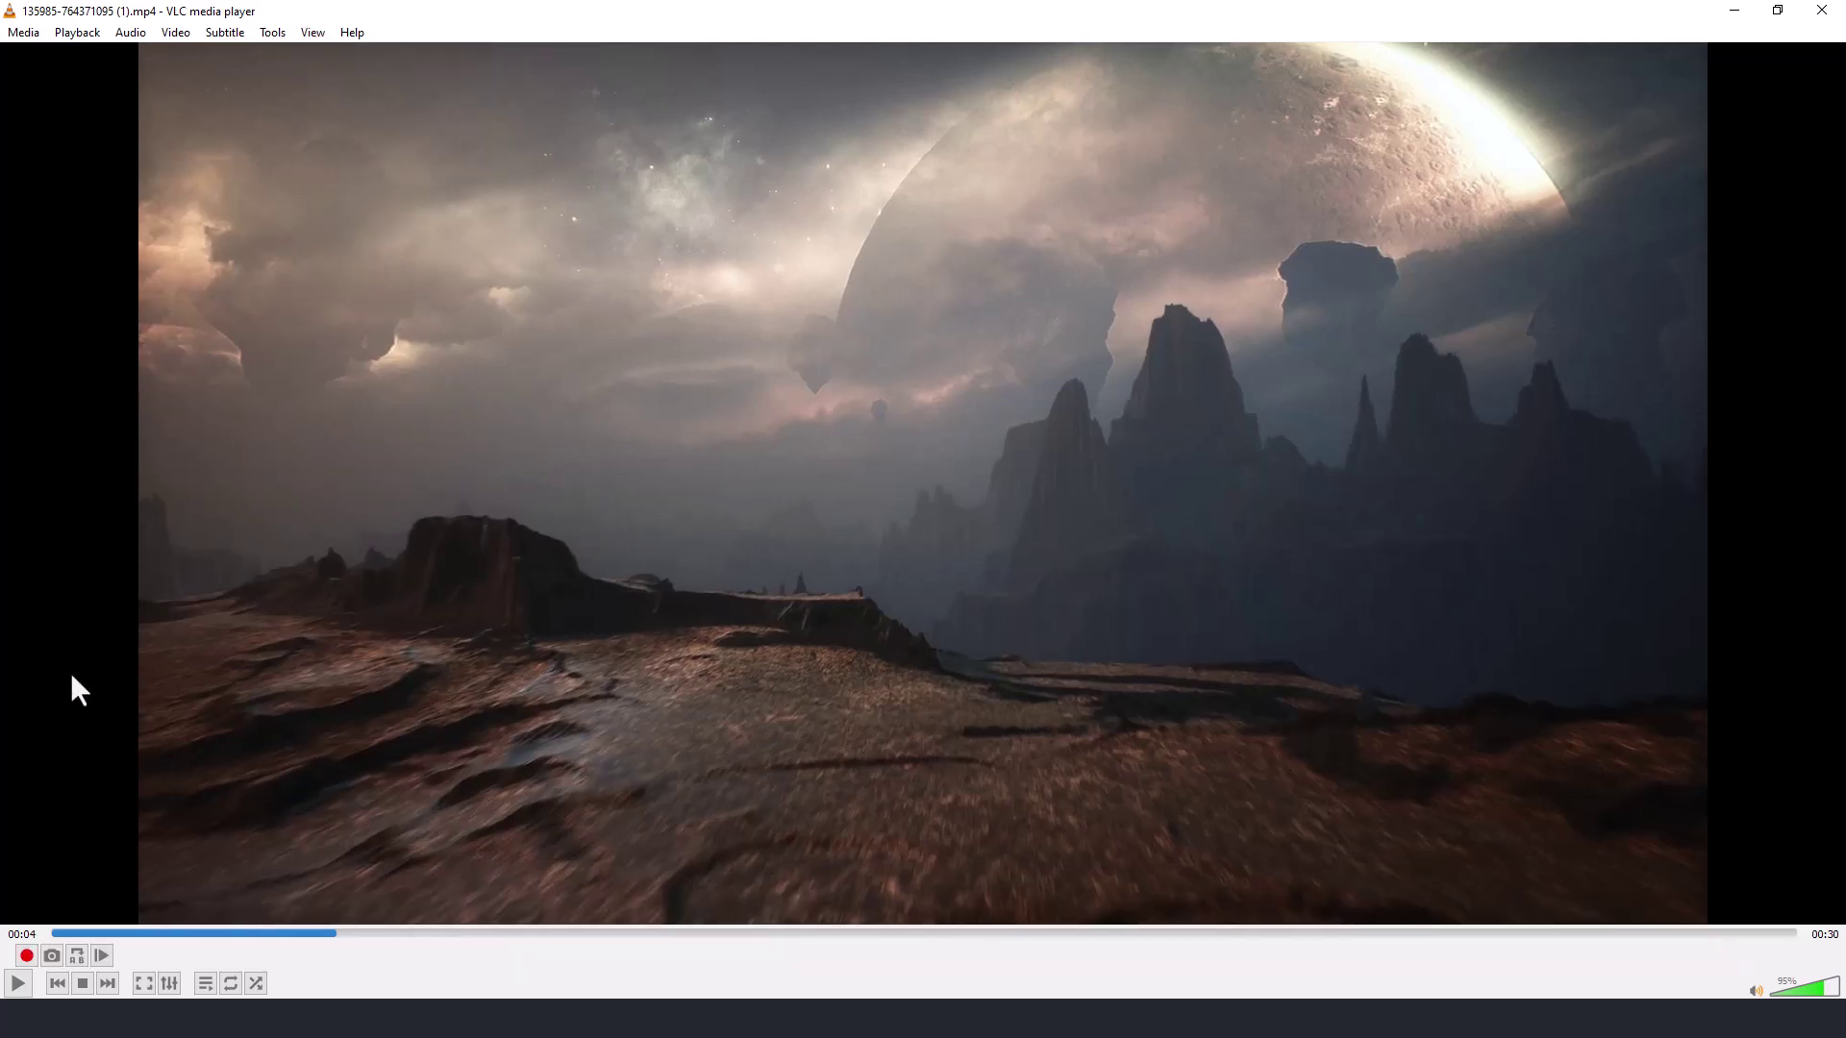
- Toggle Record, rewind the seek bar to about 00:04–00:05, then toggle Record again
{"action": "left_click", "coordinate": [26, 959]}
{"action": "mouse_move", "coordinate": [333, 934]}
{"action": "left_mouse_down"}
{"action": "mouse_move", "coordinate": [304, 937]}
{"action": "mouse_move", "coordinate": [486, 933]}
{"action": "mouse_move", "coordinate": [325, 927]}
{"action": "mouse_move", "coordinate": [347, 933]}
{"action": "left_mouse_up"}
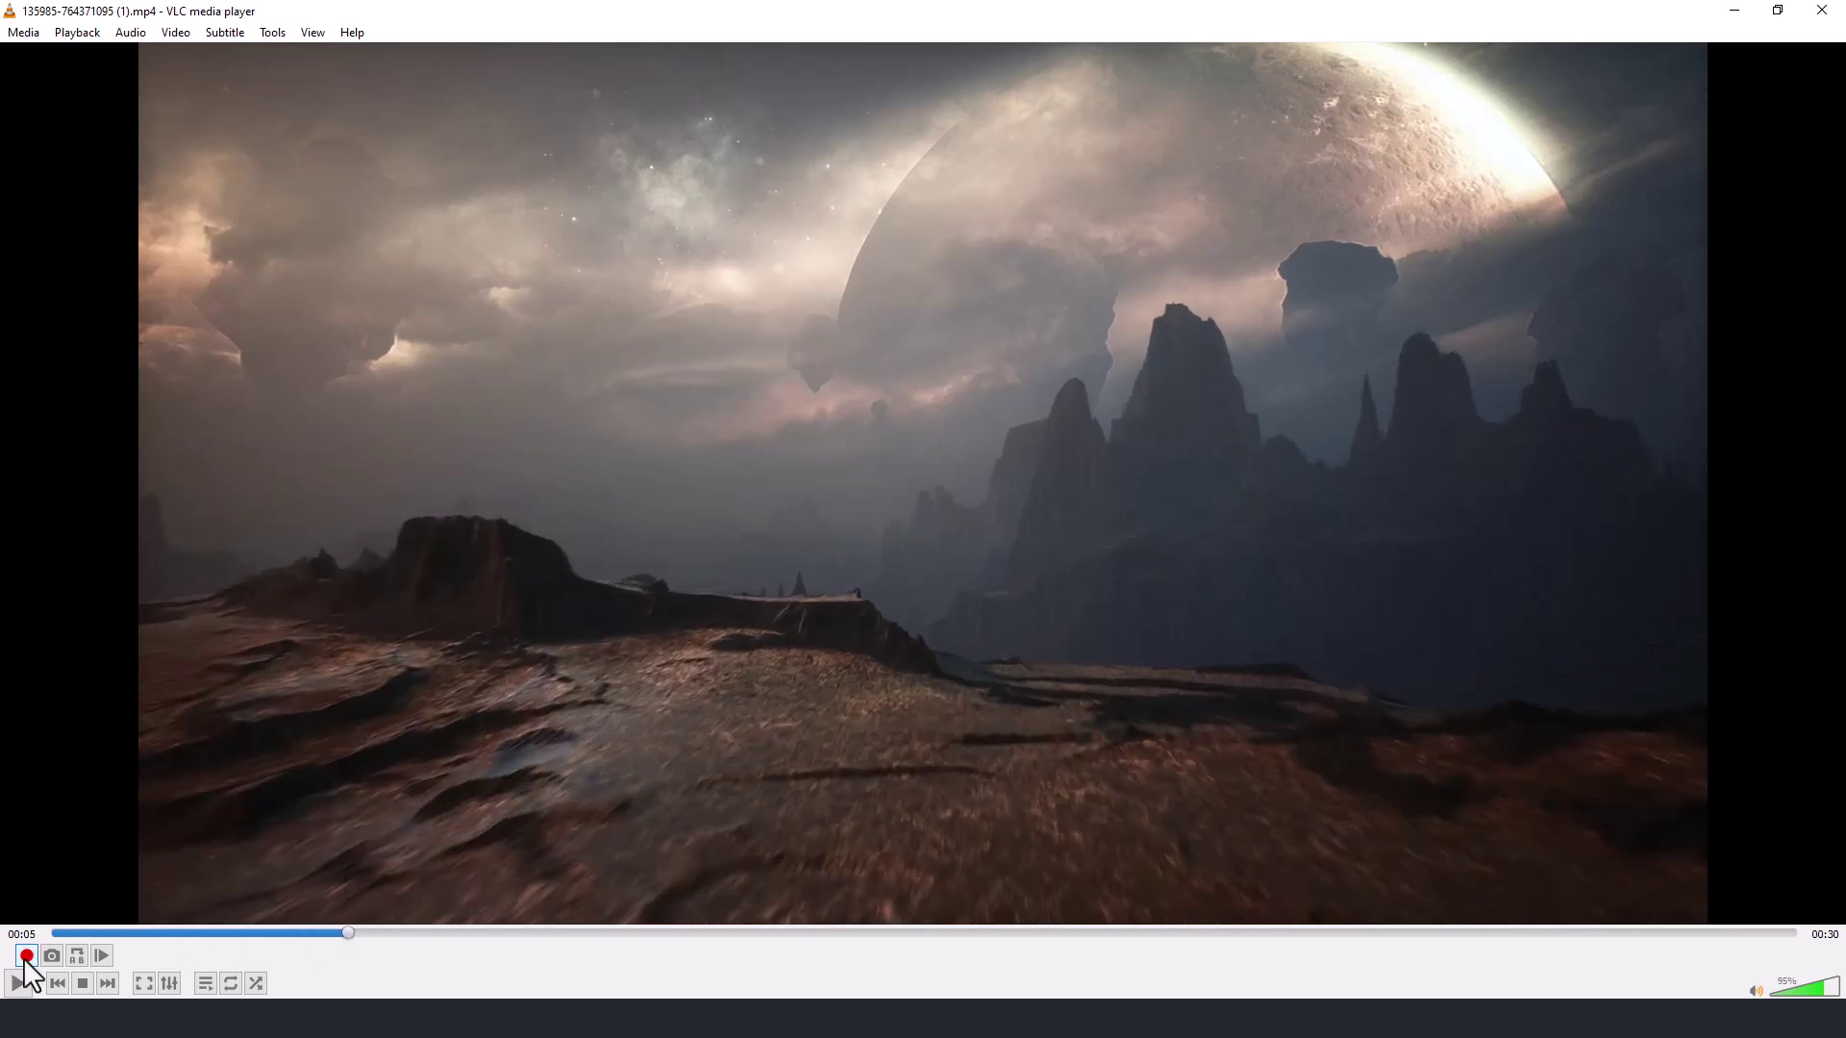
{"action": "left_click", "coordinate": [26, 957]}
- Record while playing and frame-stepping the clip to about 00:10, then stop playback
{"action": "left_click", "coordinate": [26, 959]}
{"action": "left_click", "coordinate": [18, 987]}
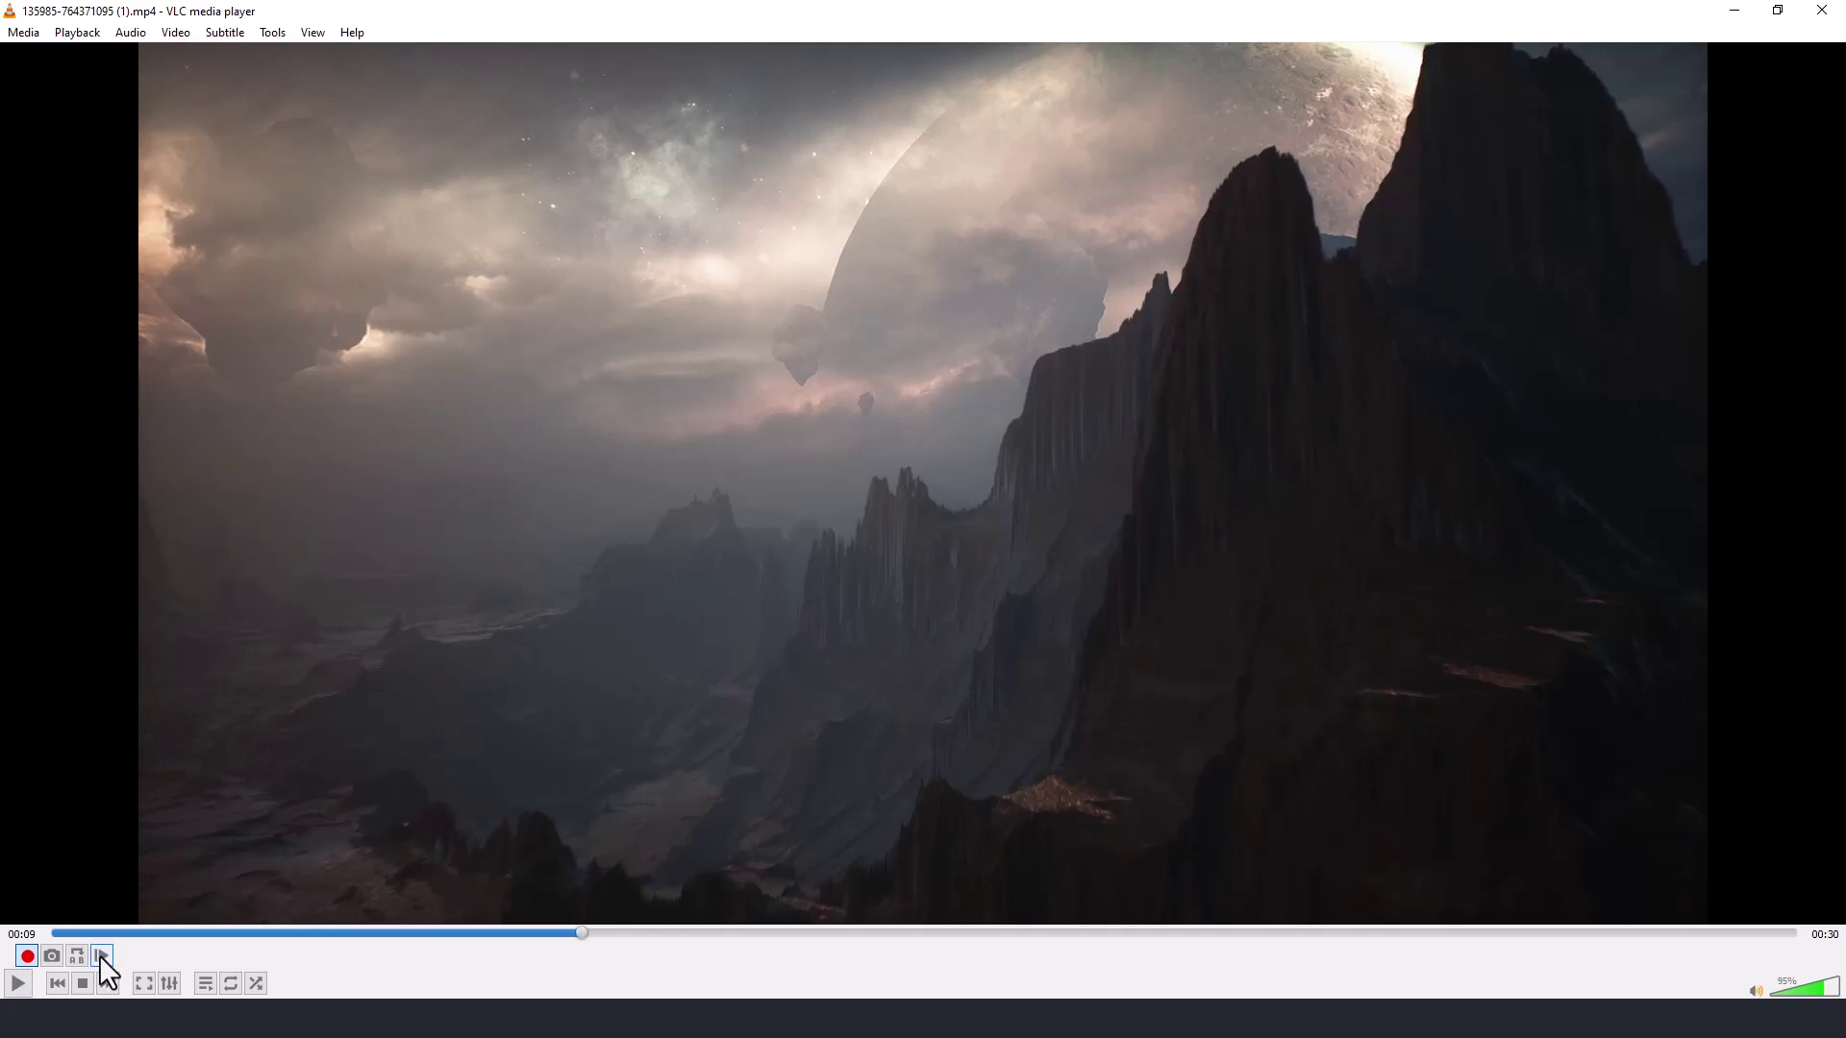
{"action": "left_click", "coordinate": [100, 955]}
{"action": "left_click", "coordinate": [102, 955]}
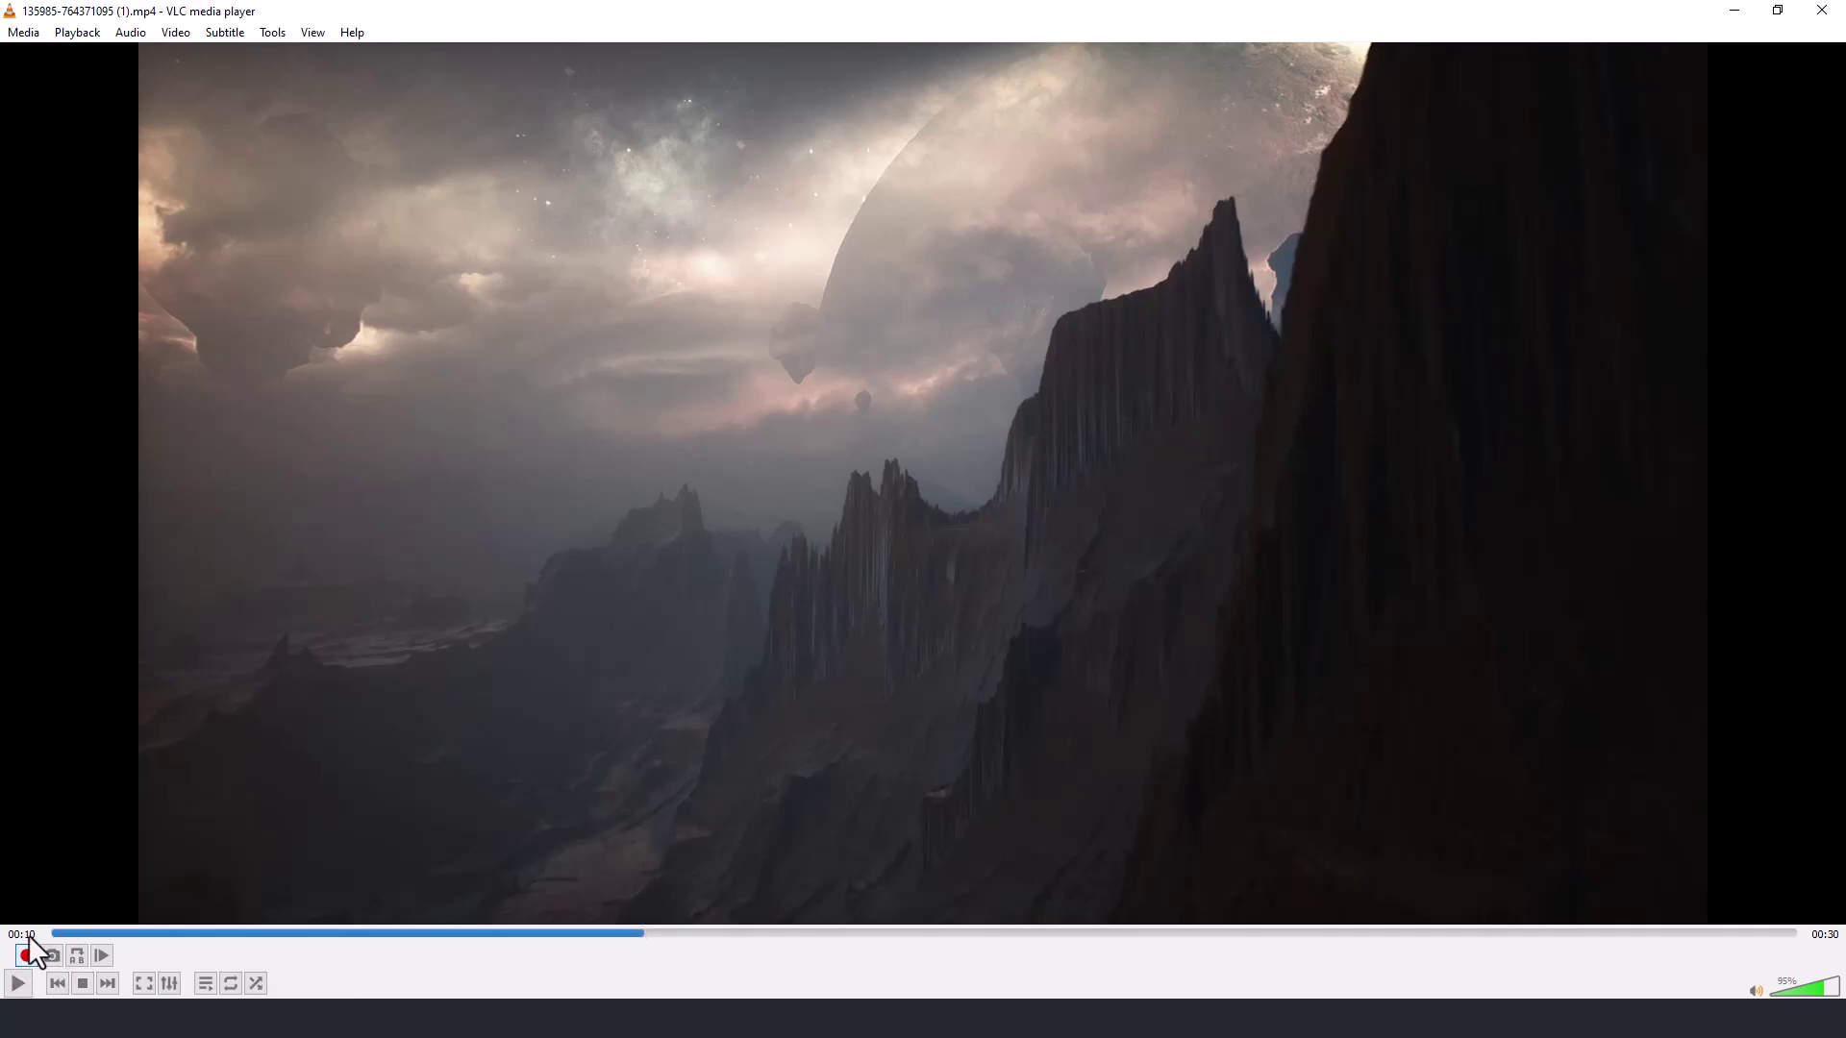
{"action": "left_click", "coordinate": [84, 989]}
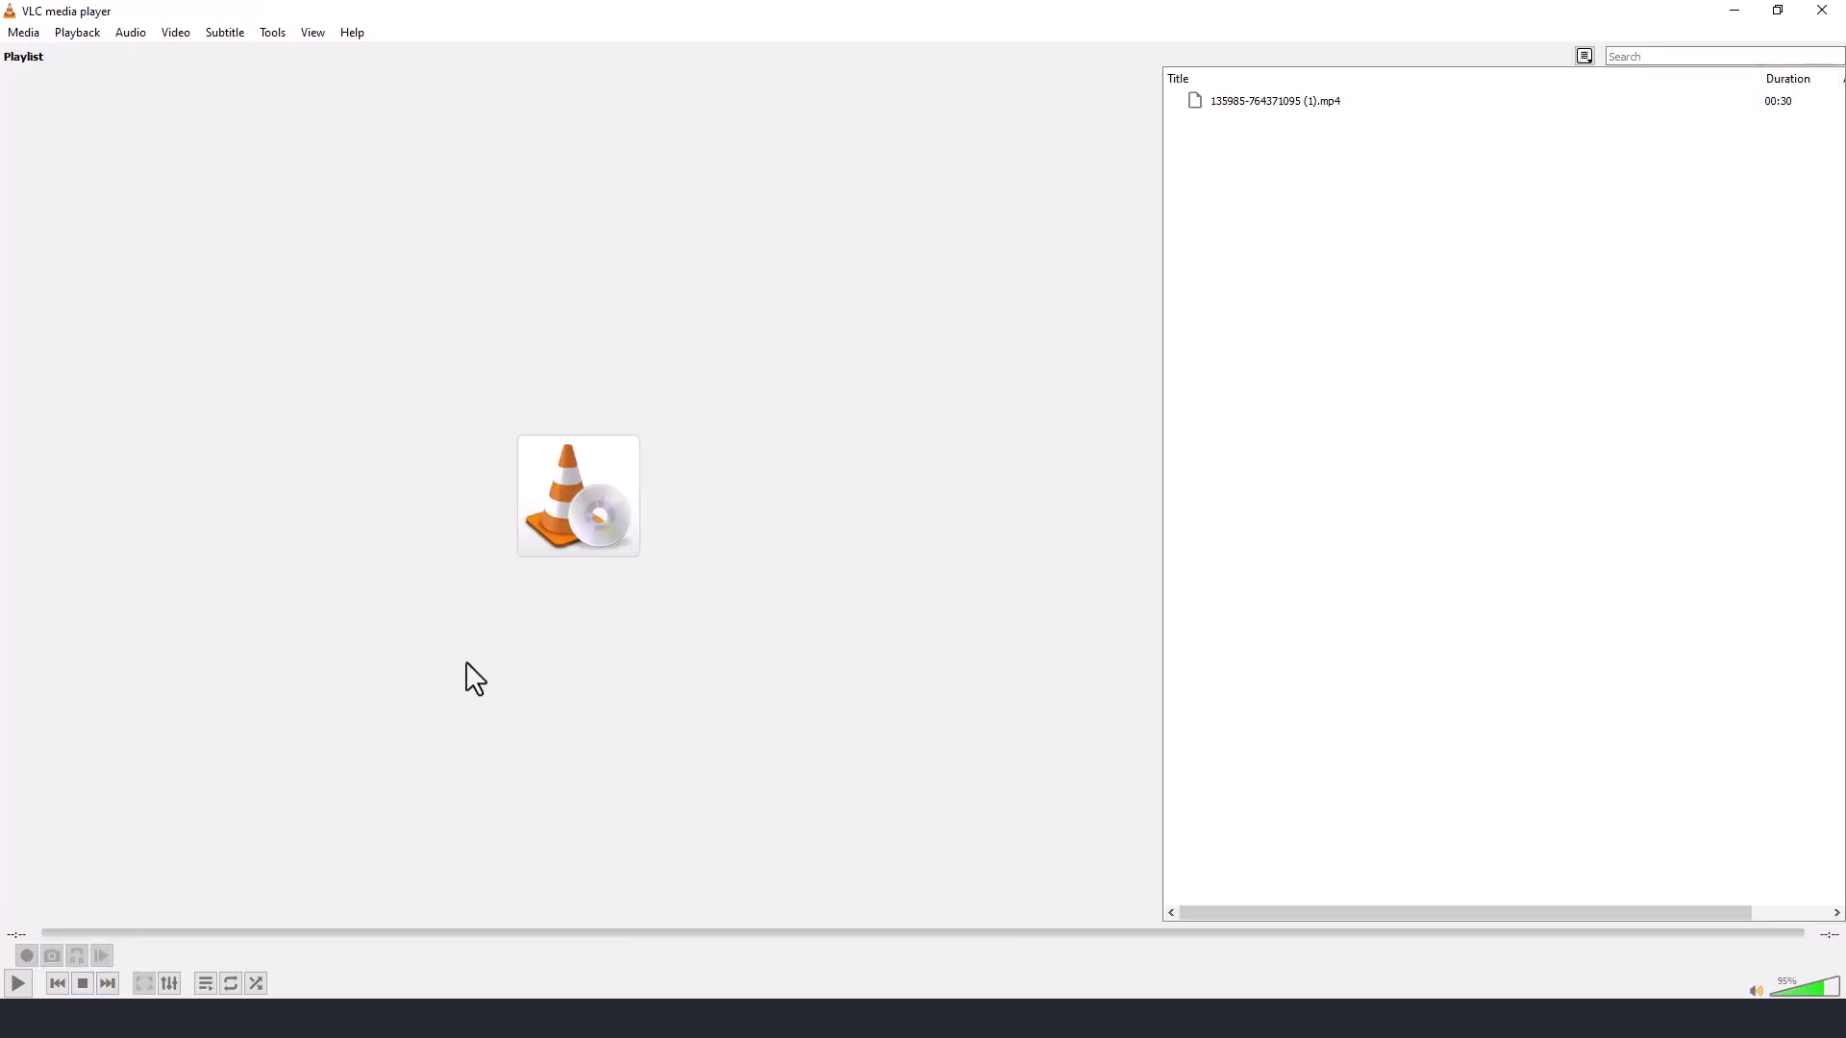
- Close VLC and select the 953 KB vlc-record .mp4 in File Explorer's Videos folder
{"action": "left_click", "coordinate": [1822, 12]}
{"action": "key", "text": "super+e"}
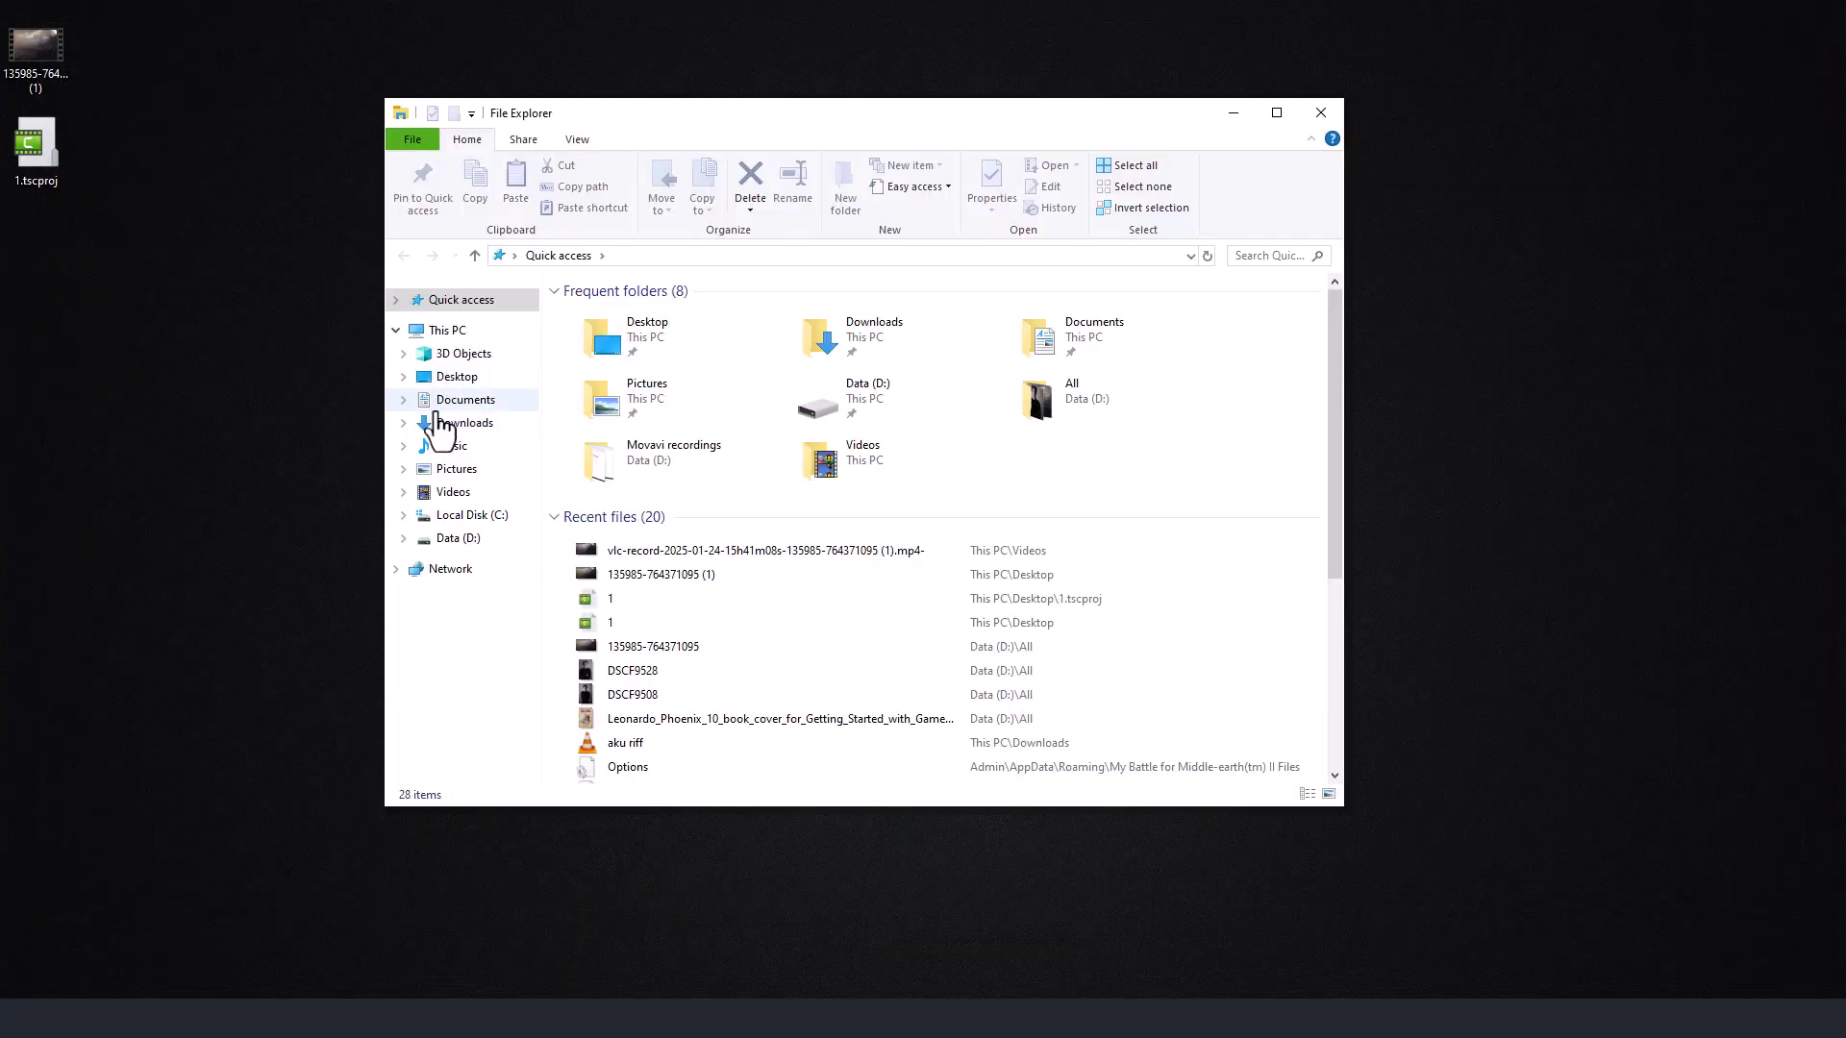
{"action": "left_click", "coordinate": [453, 497]}
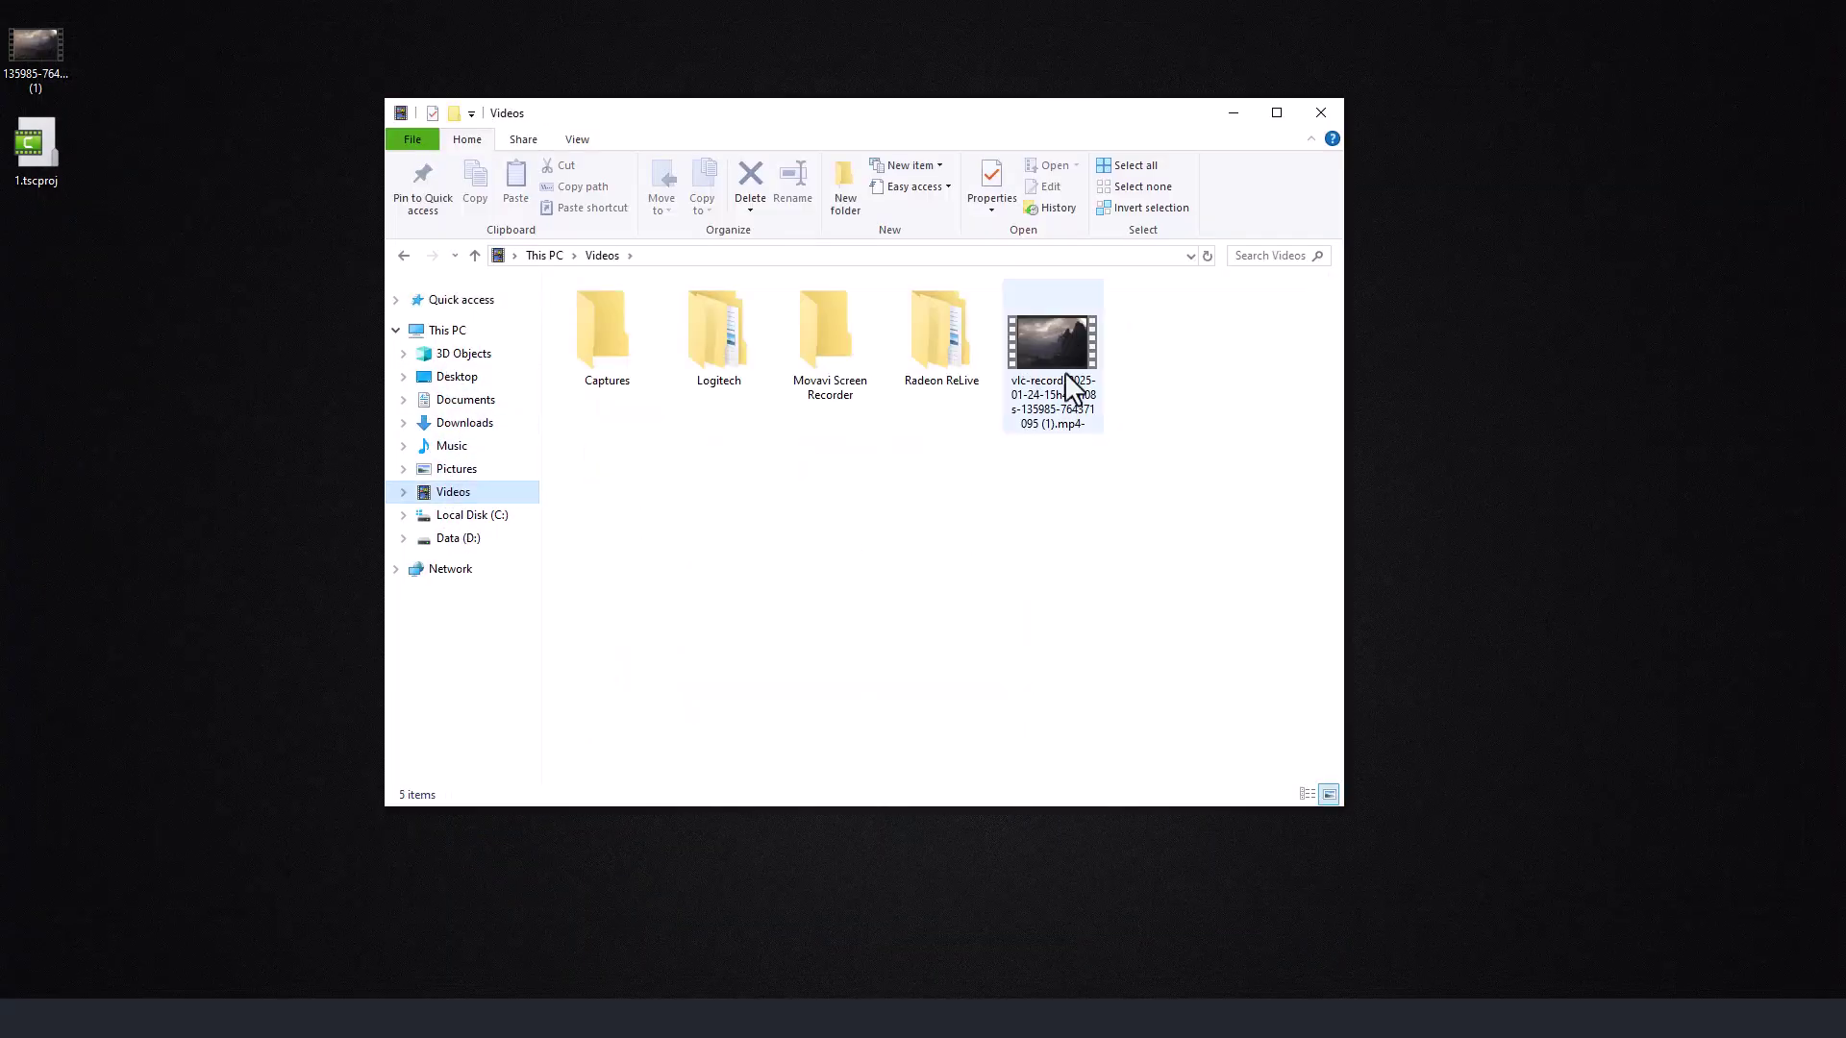
{"action": "left_click", "coordinate": [1062, 375]}
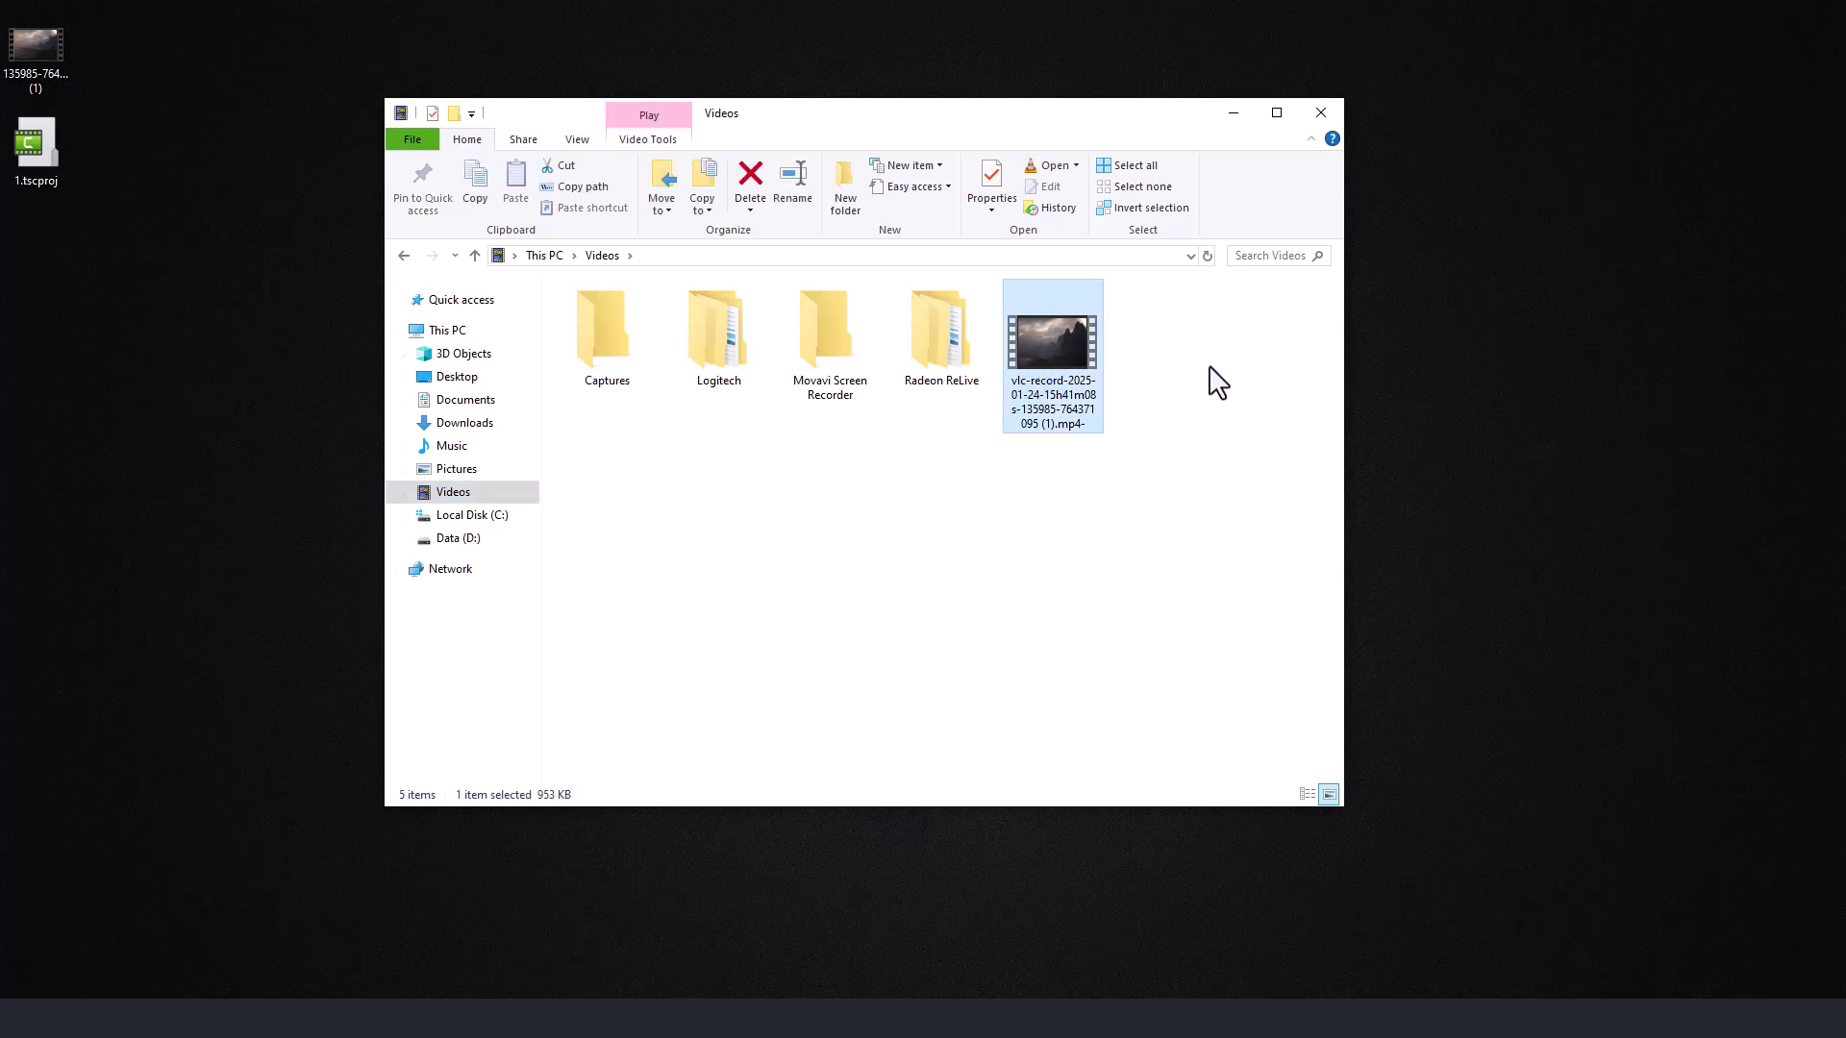